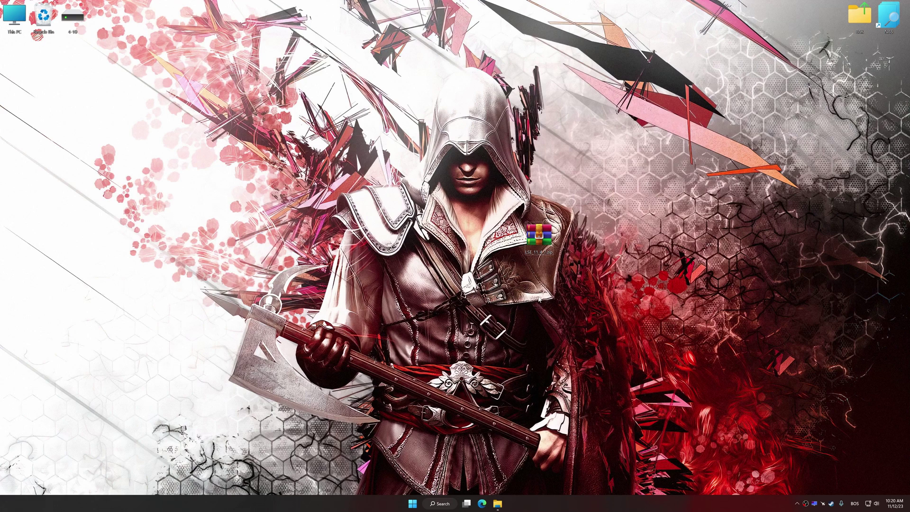
- Extract the downloaded Low Specs Experience archive onto the desktop with WinRAR's Extract Here
right_click(532, 237)
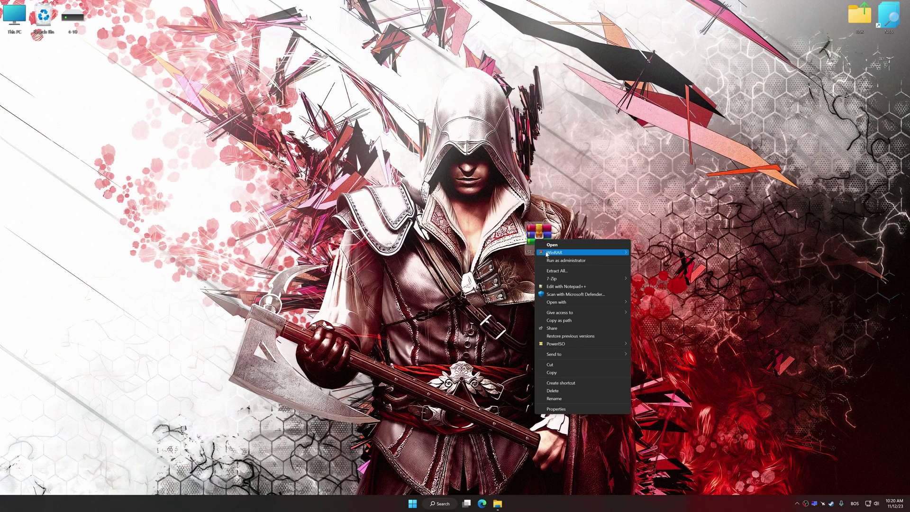
mouse_move(578, 246)
click(670, 274)
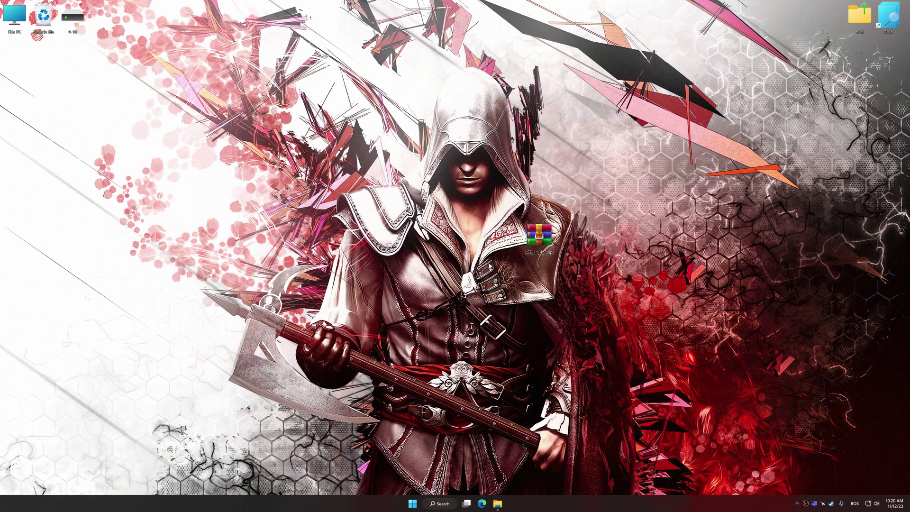
- Run the setup exe, accept the license, and install Low Specs Experience through to Finish
double_click(13, 198)
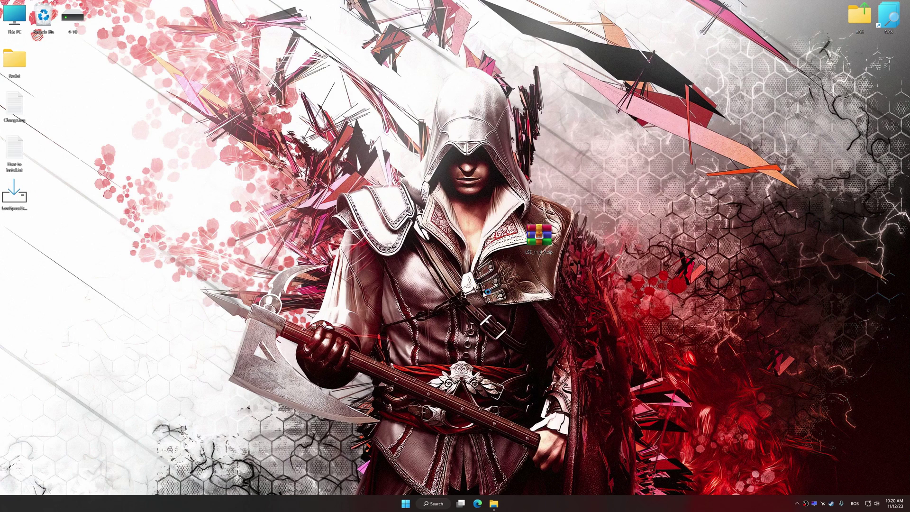
click(394, 297)
click(513, 319)
click(514, 318)
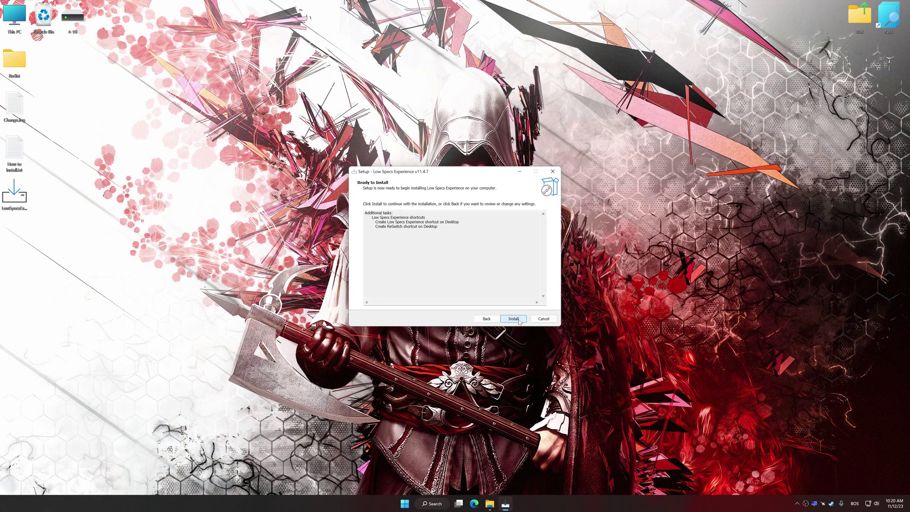
click(513, 319)
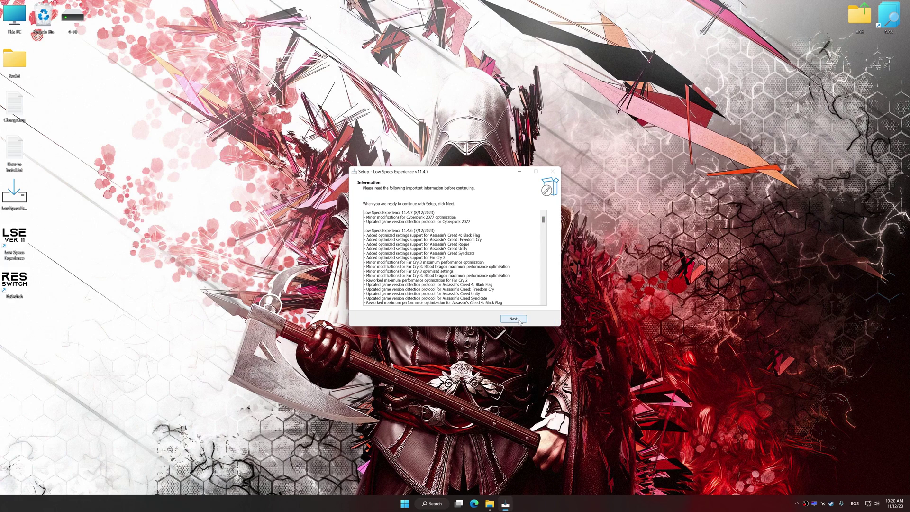
click(514, 319)
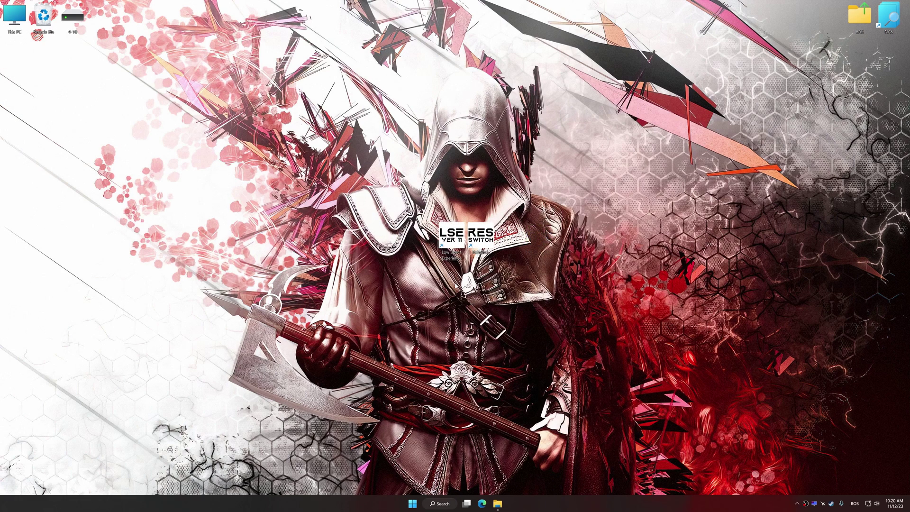
- Launch Low Specs Experience and choose Assassin's Creed 2 in the Optimization Catalog
double_click(460, 267)
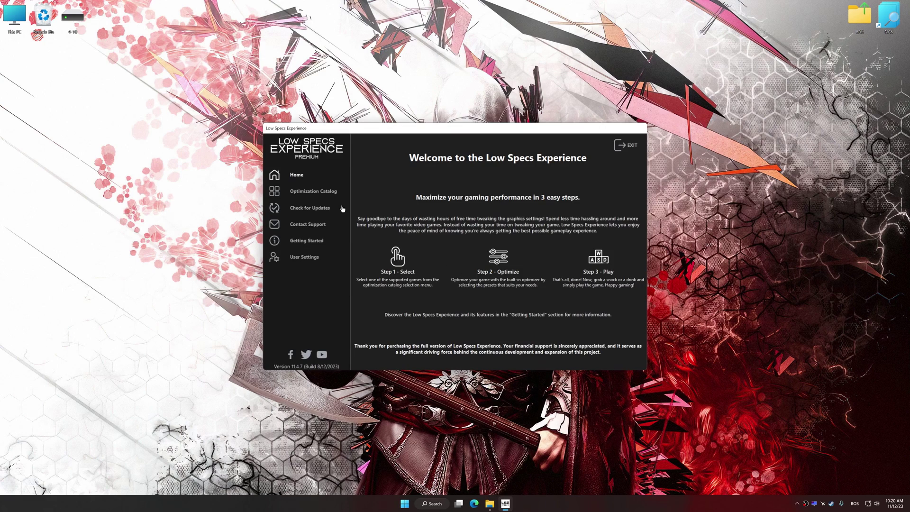
click(315, 194)
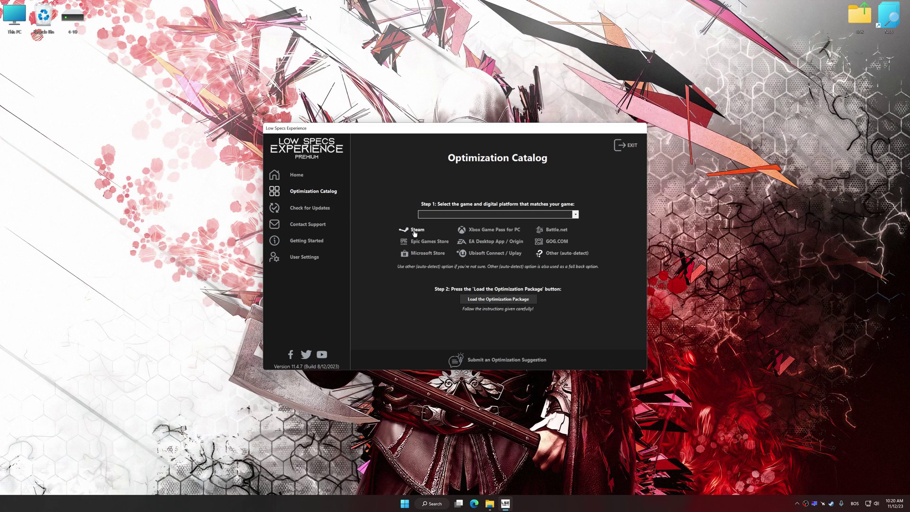
click(464, 214)
scroll(481, 238, down, 7)
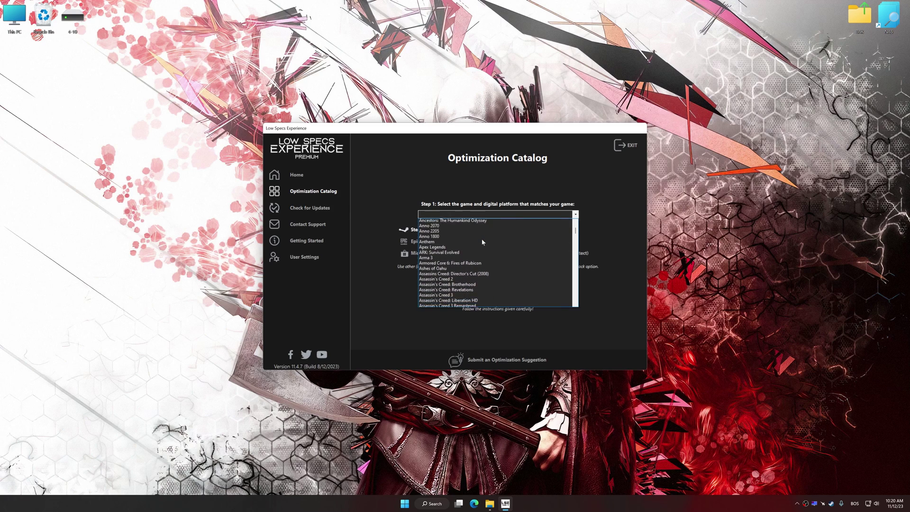
click(493, 258)
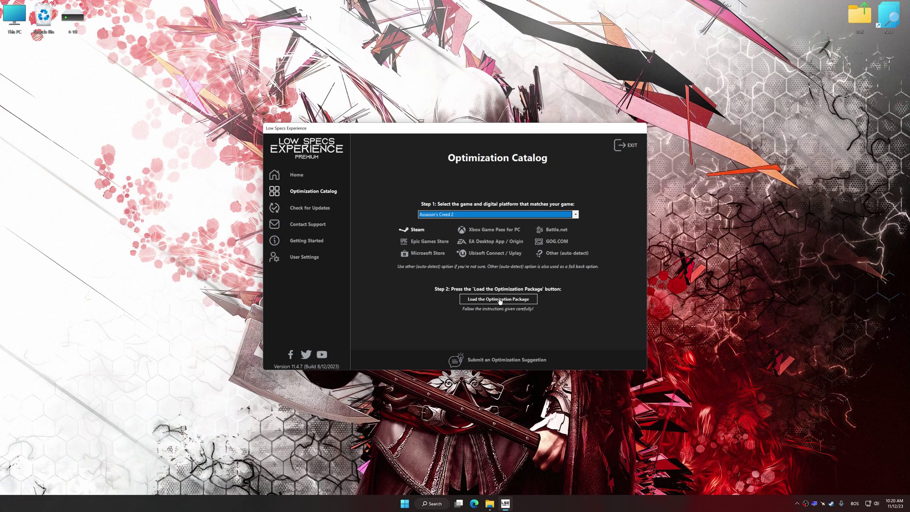
- Load the Assassin's Creed 2 optimization package and confirm the game's installation folder
click(499, 301)
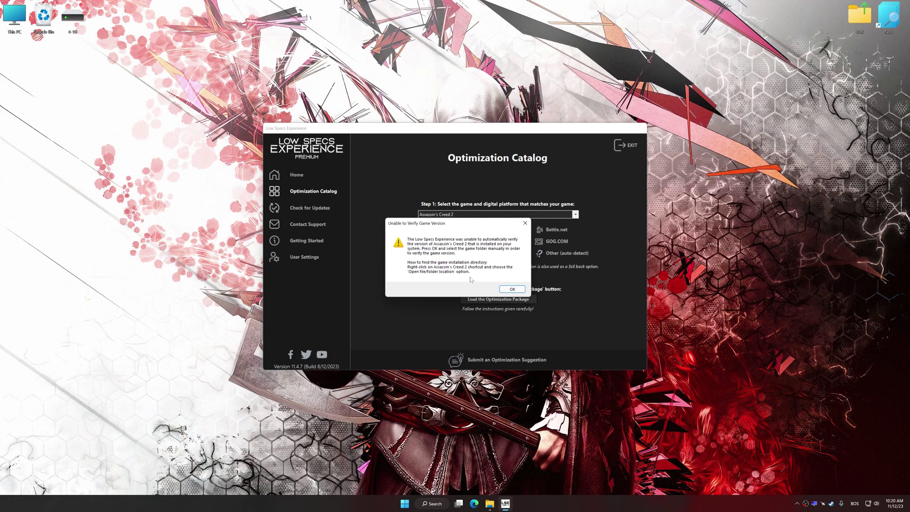
click(512, 290)
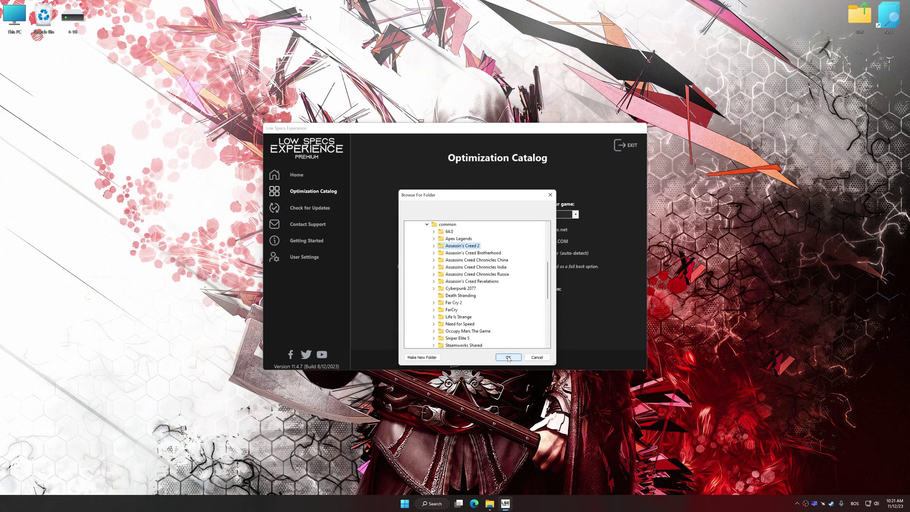
click(508, 358)
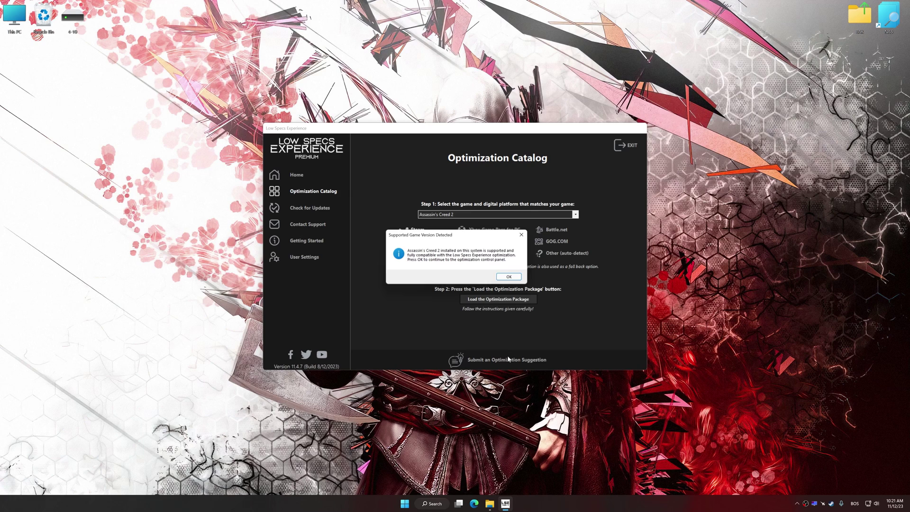
click(510, 279)
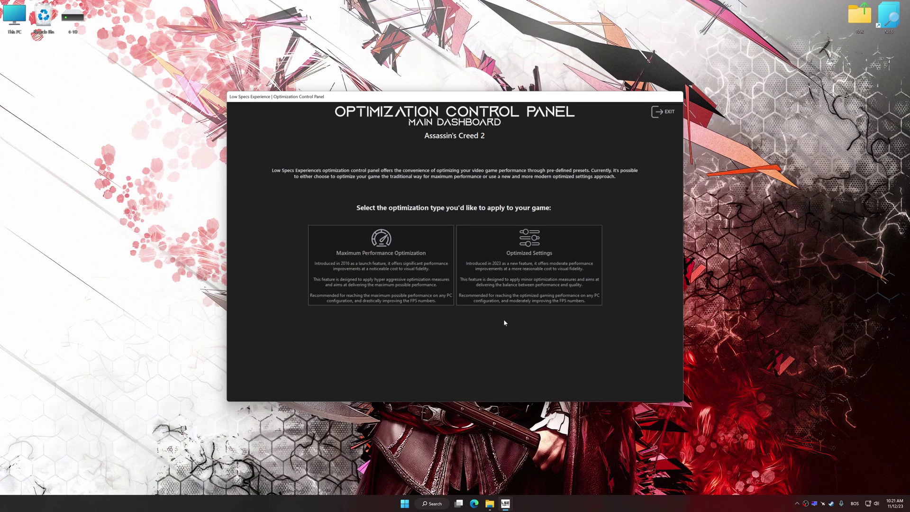
- Execute Maximum Performance Optimization for Assassin's Creed 2 in Performance Mode at 1920 x 1080
click(345, 264)
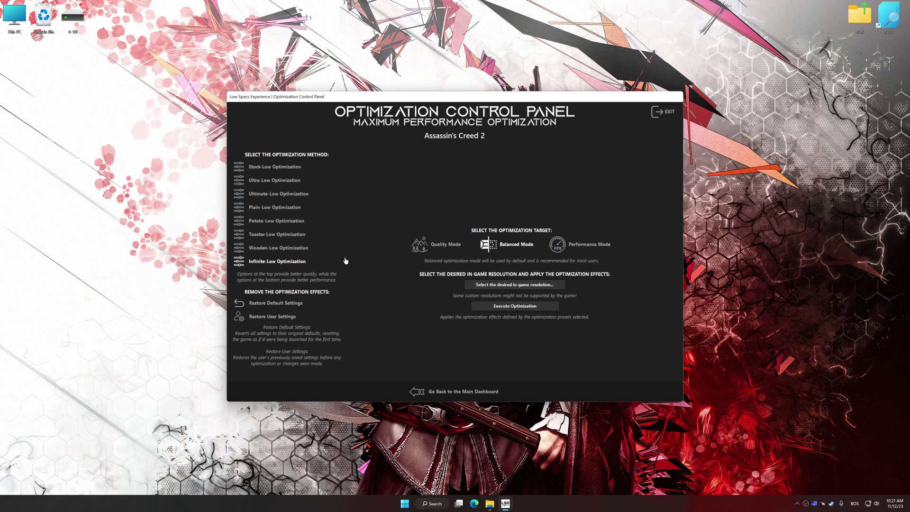
click(557, 244)
click(519, 285)
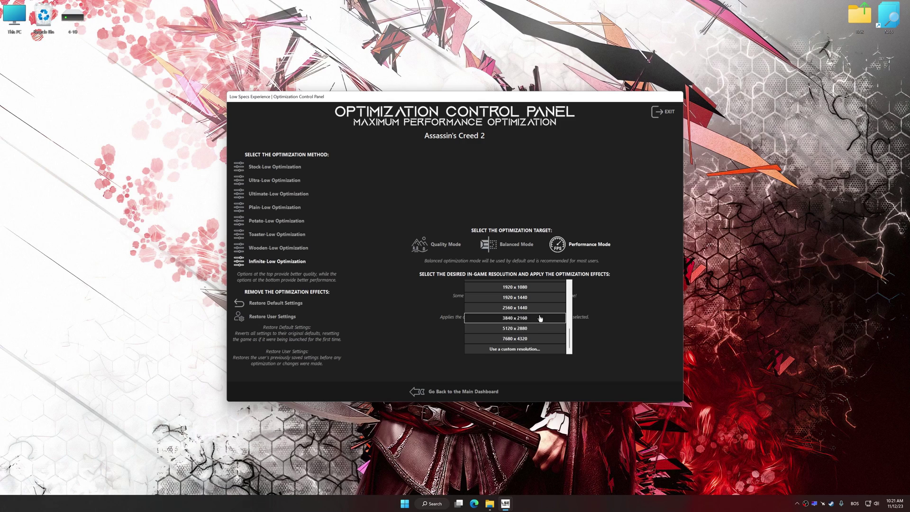
click(517, 287)
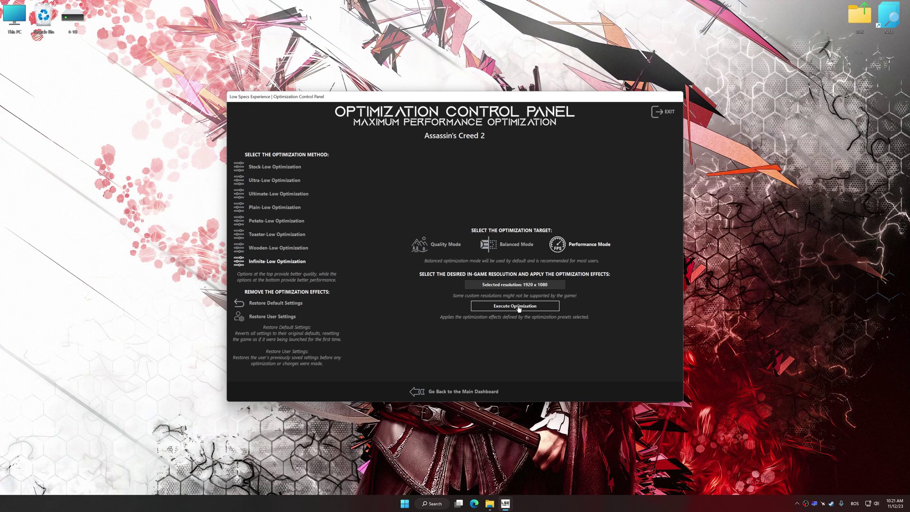
click(519, 308)
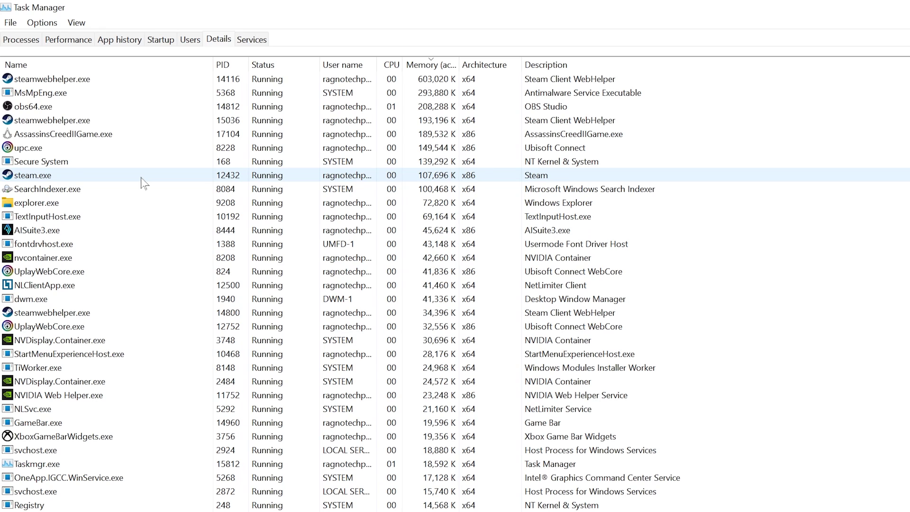
- Uncheck CPU 0 in AssassinsCreedIIGame.exe's processor affinity, keeping the other processors
click(125, 134)
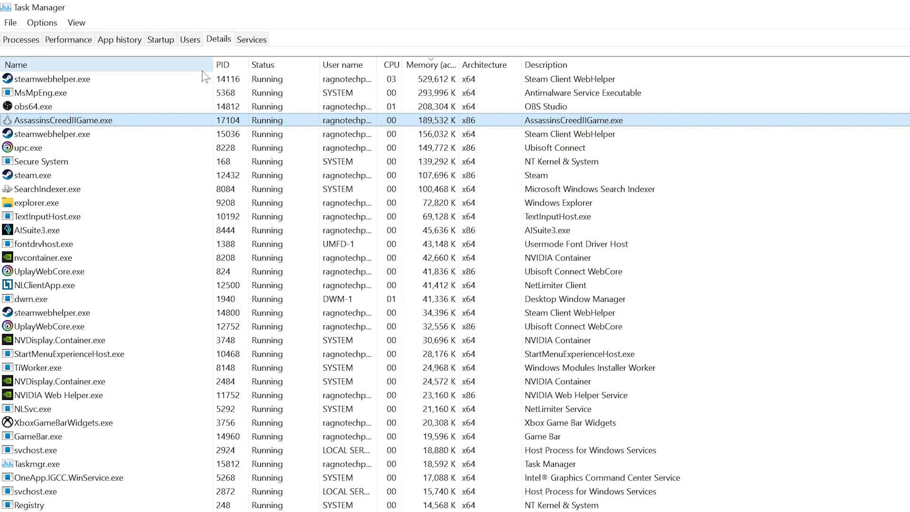
right_click(118, 126)
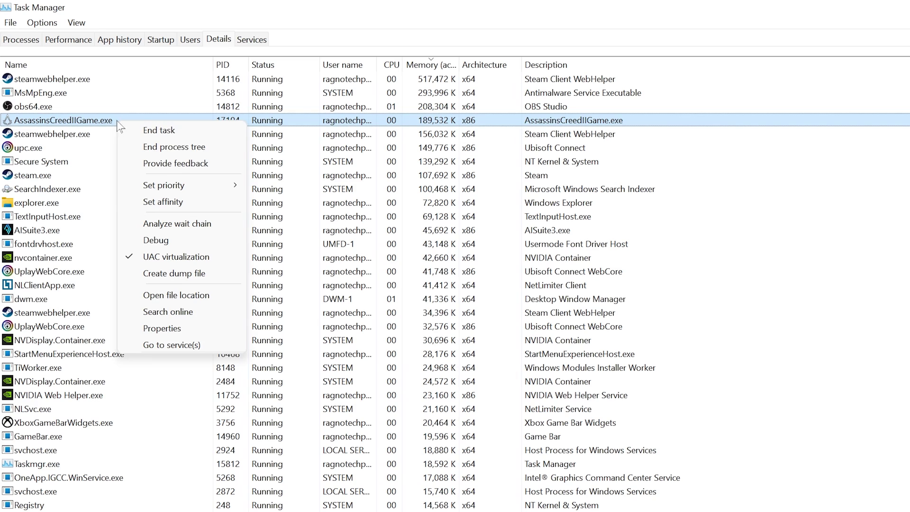
click(171, 202)
click(20, 100)
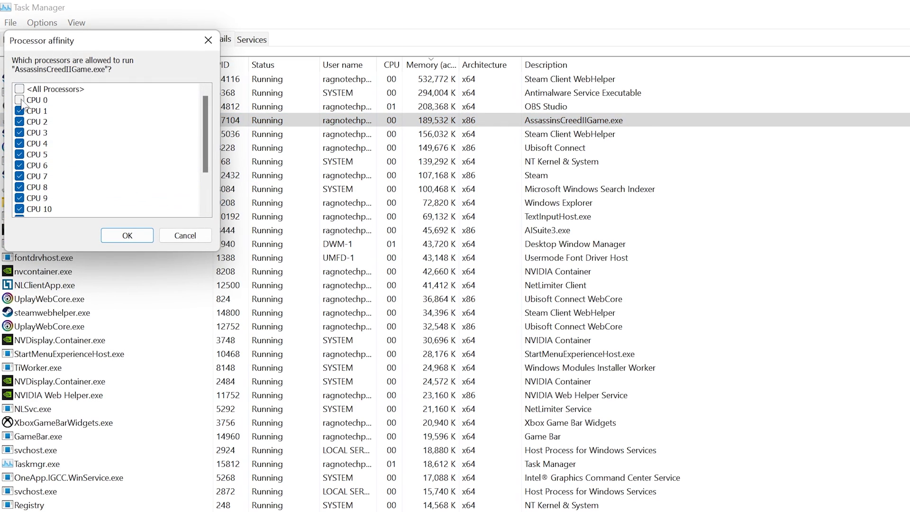
click(127, 236)
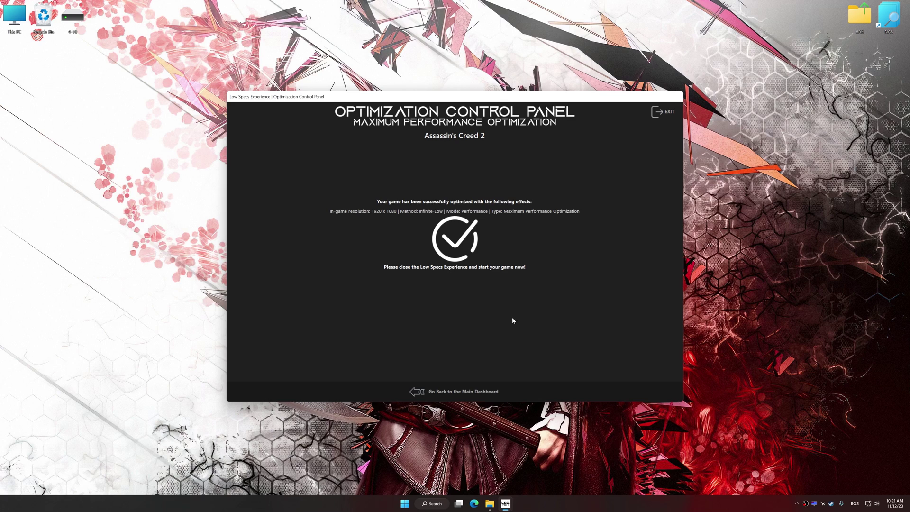
- From the main dashboard, use Maximum Performance Optimization's Restore Default Settings and confirm with Yes
click(489, 391)
click(403, 284)
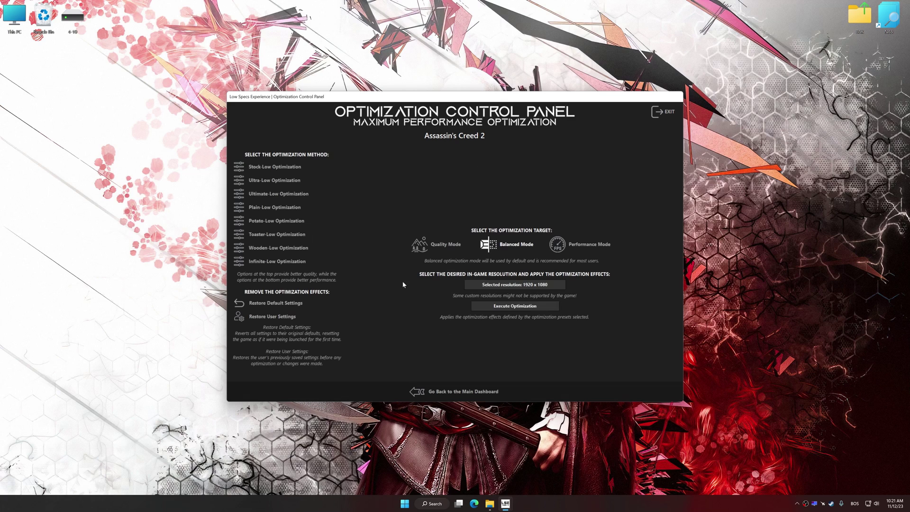
click(275, 303)
click(479, 278)
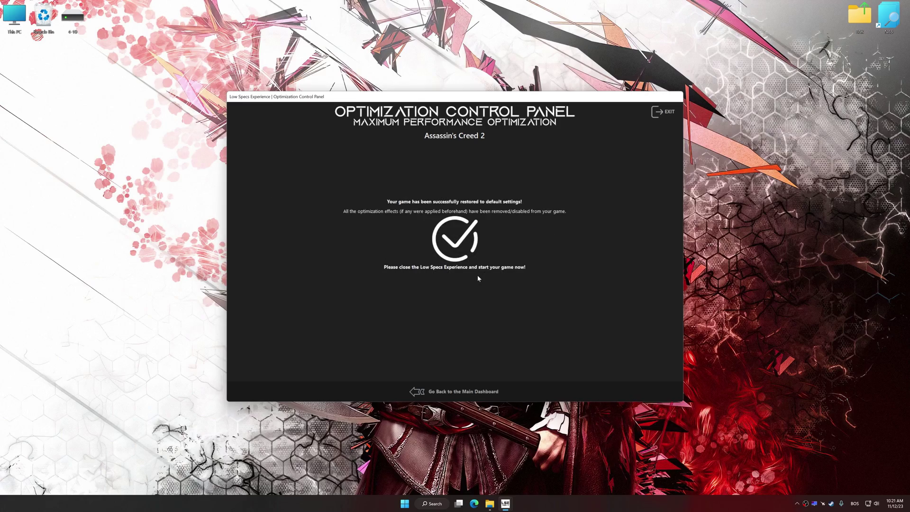